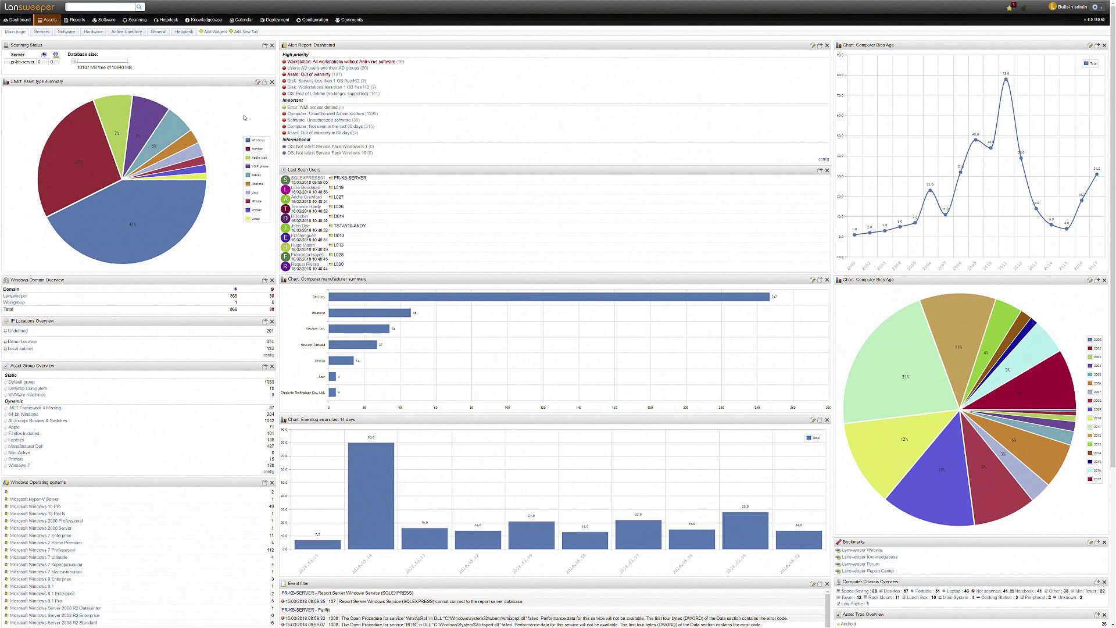
# Filter the All Assets list by Type 'windows', narrowing 1056 assets to 406.
pyautogui.moveTo(48, 21)
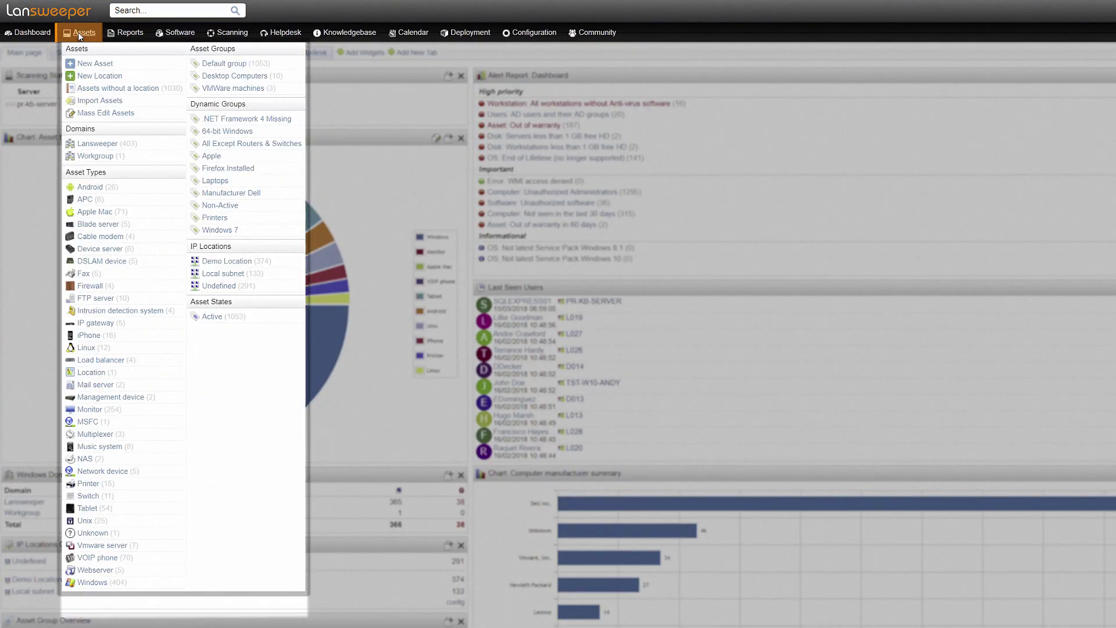
pyautogui.click(79, 34)
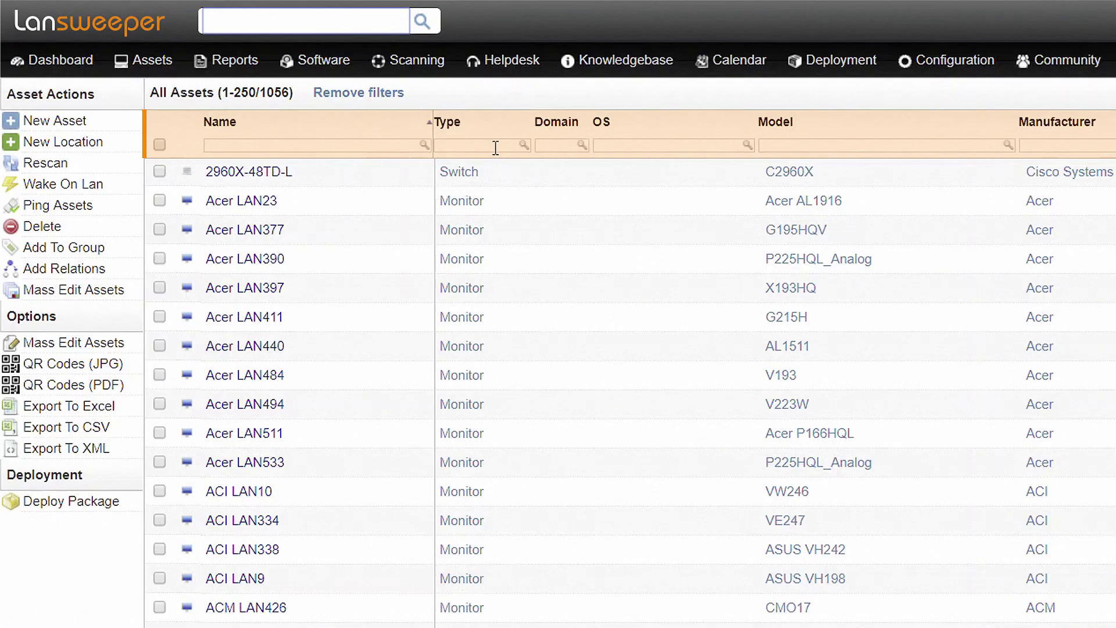
pyautogui.click(275, 80)
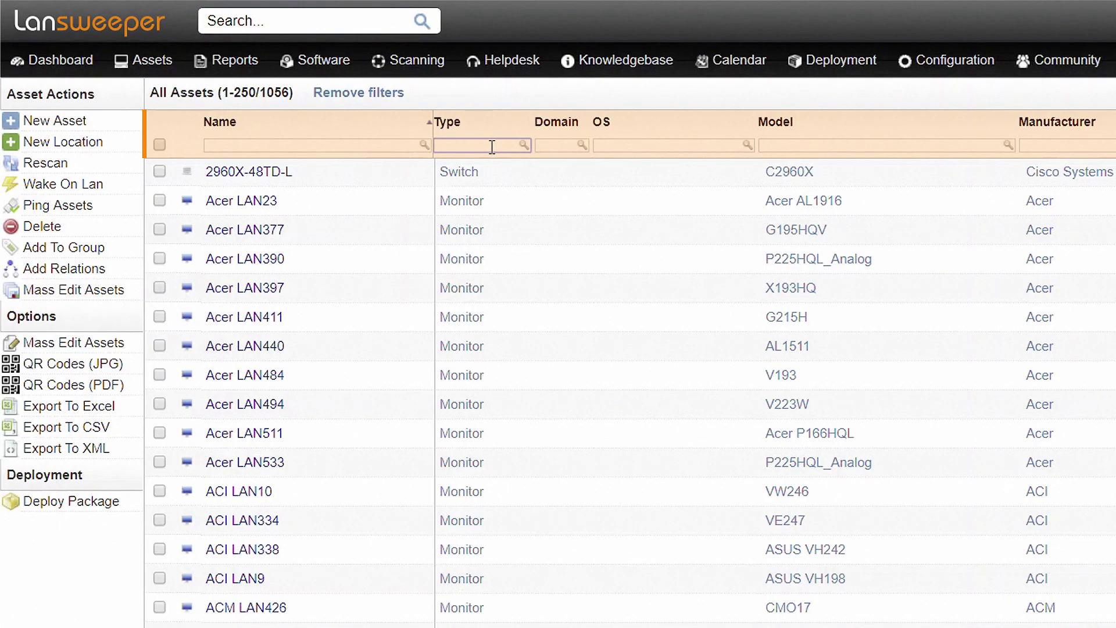
pyautogui.write('windows')
pyautogui.press('Return')
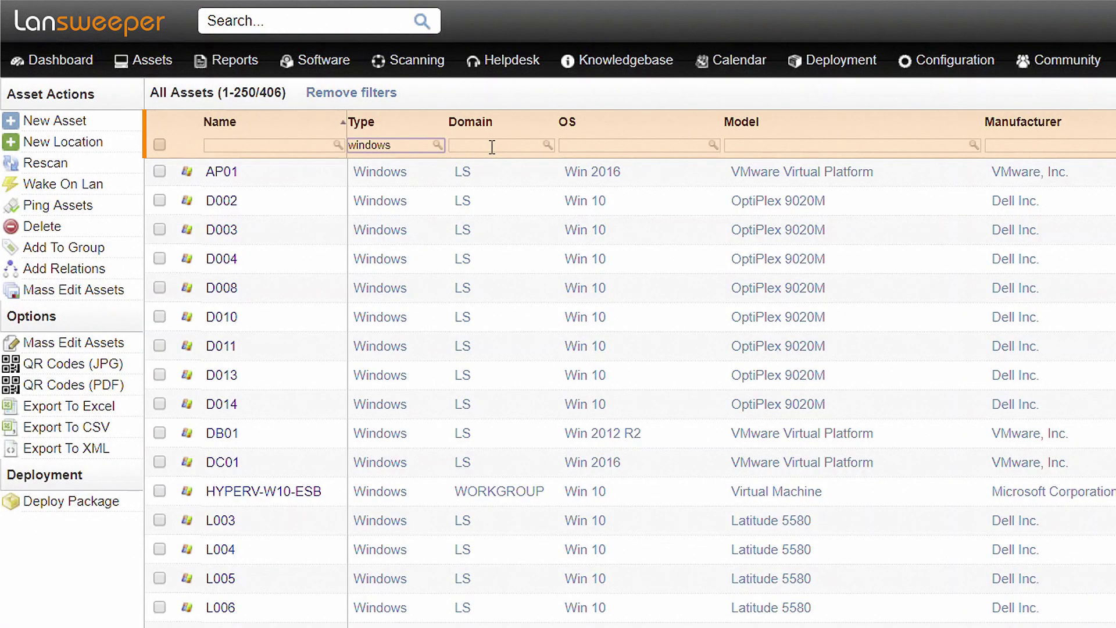
# Open asset D003 and view its SQL Server Information under the Software tab.
pyautogui.click(230, 233)
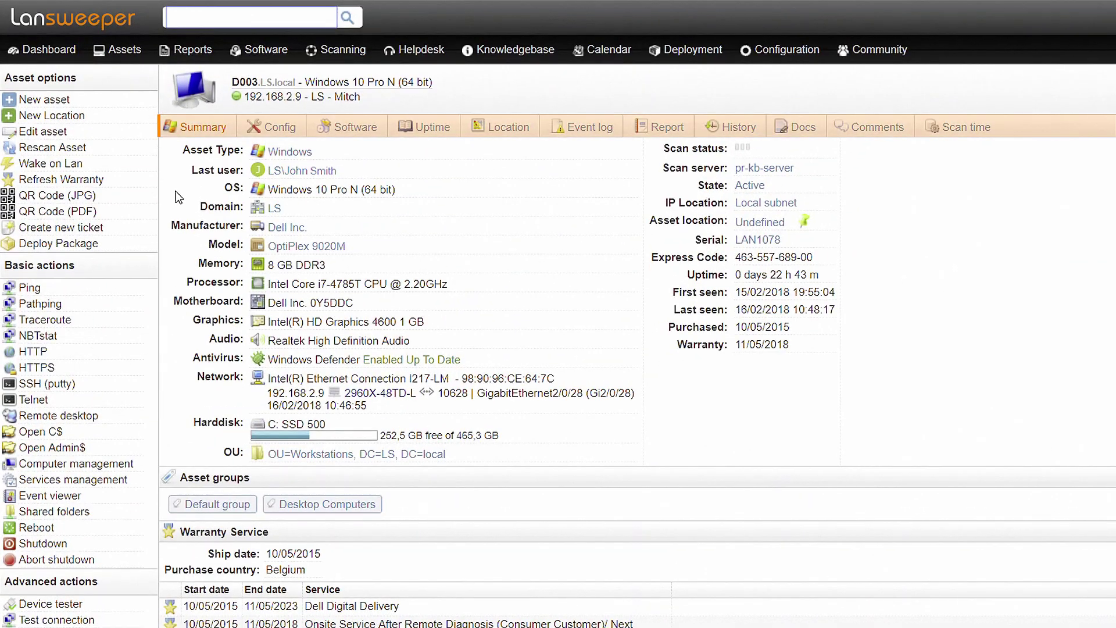
pyautogui.moveTo(279, 126)
pyautogui.moveTo(287, 171)
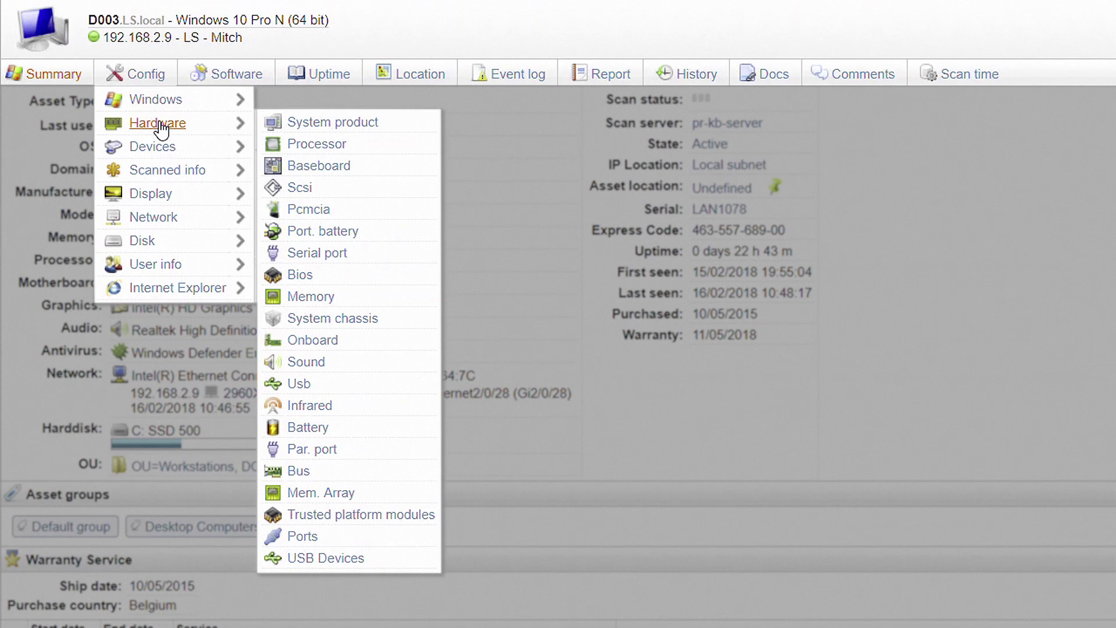
pyautogui.moveTo(165, 179)
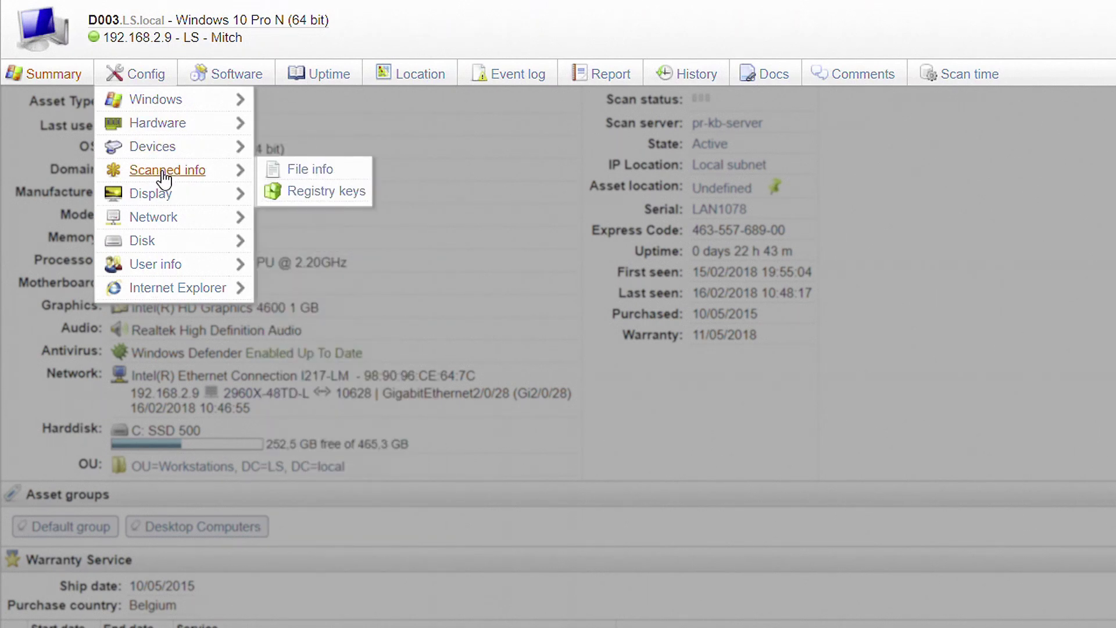
pyautogui.click(224, 74)
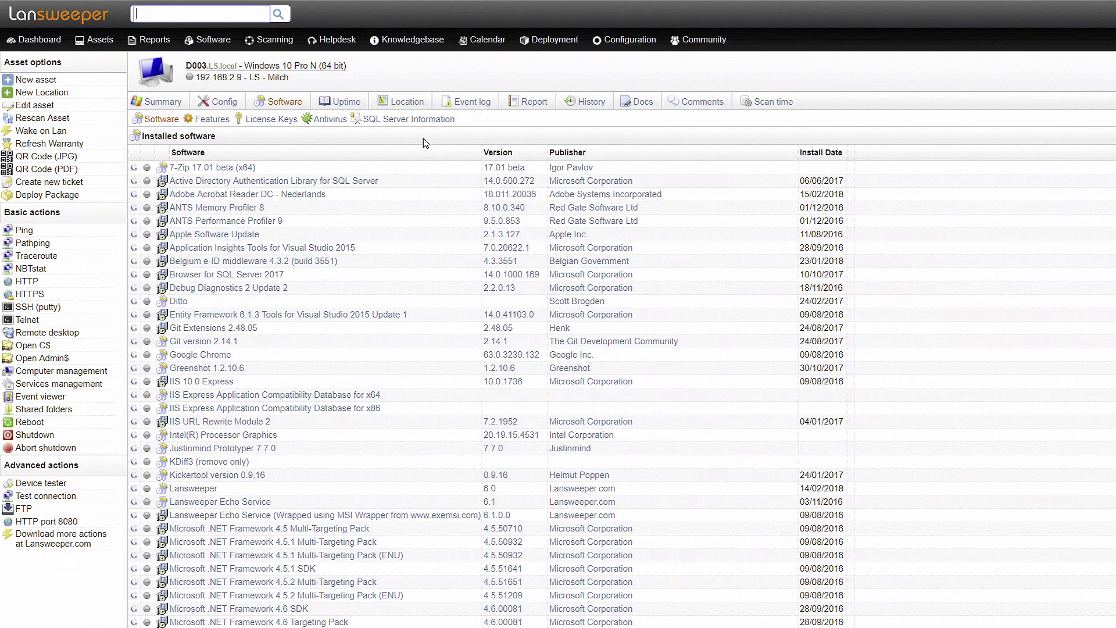
pyautogui.click(421, 123)
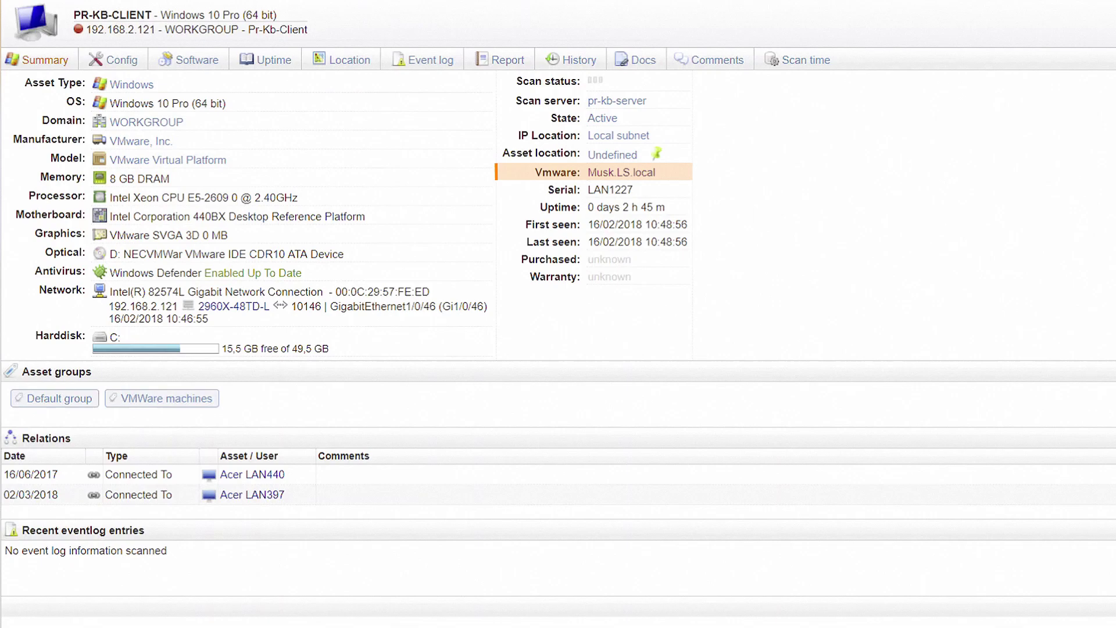
# Open the VMware host Musk.LS.local to see its guests, including TSTLINUX01.
pyautogui.click(653, 177)
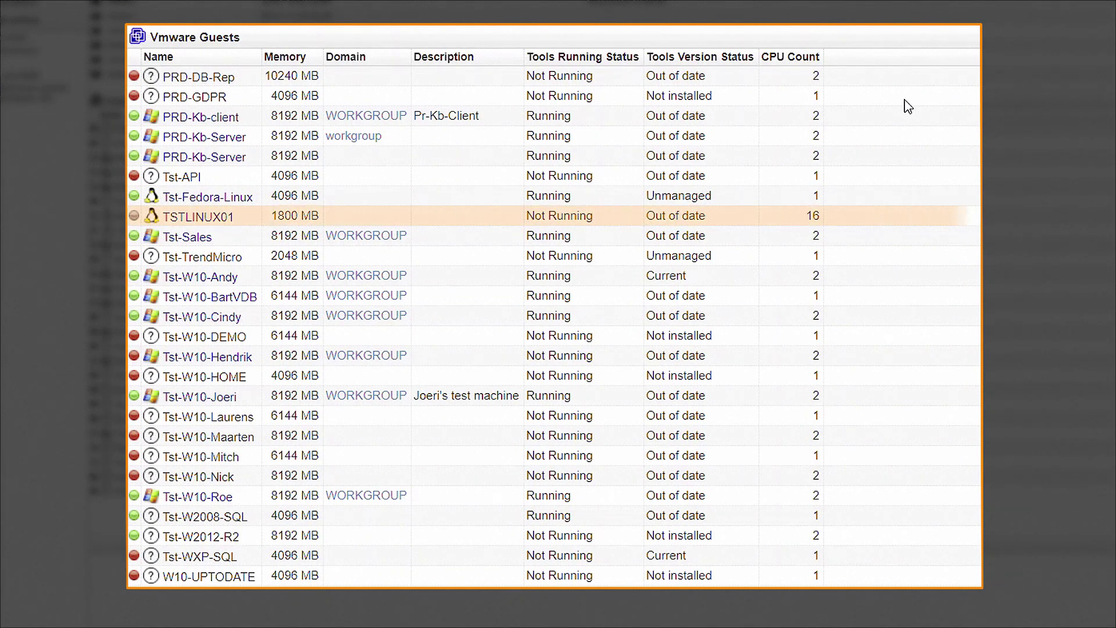
pyautogui.moveTo(215, 223)
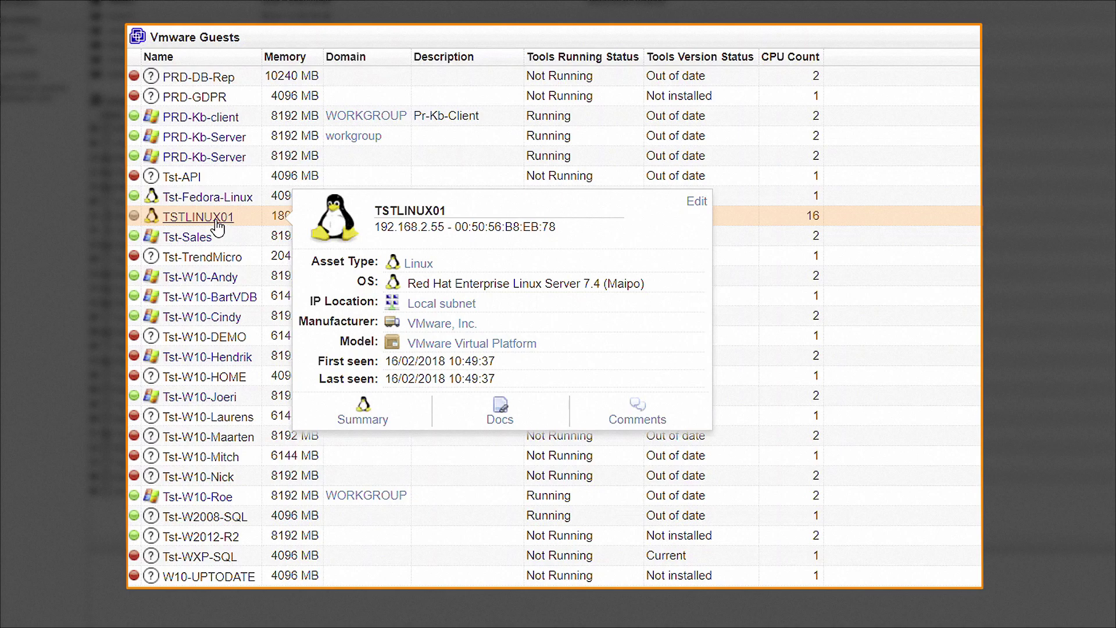
# Open TSTLINUX01's asset page and scroll to its partitions and network adapters.
pyautogui.click(215, 221)
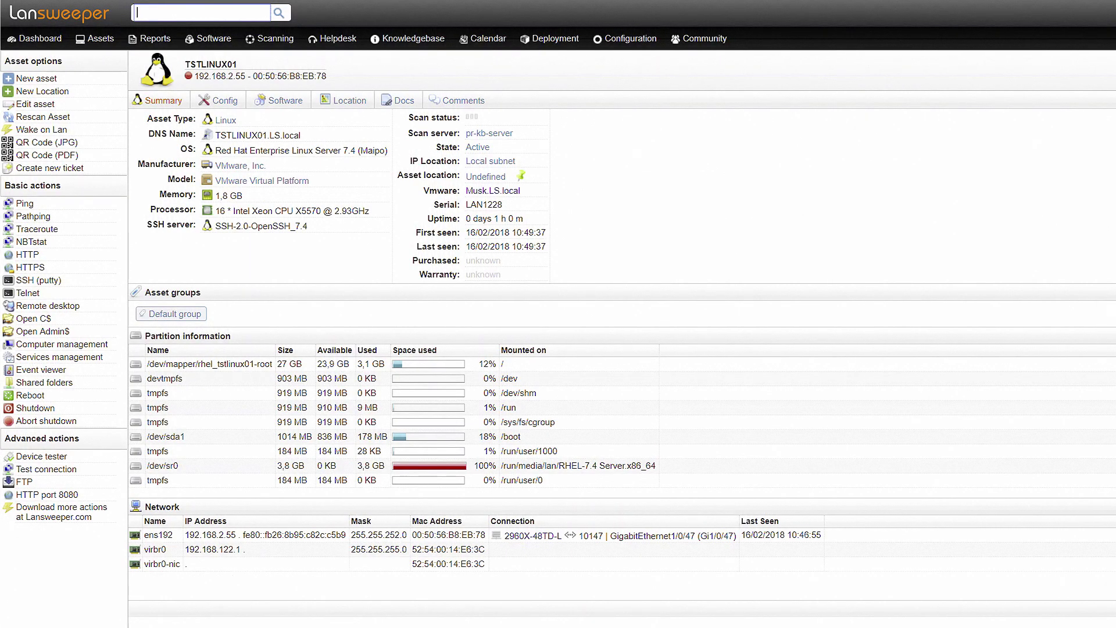
pyautogui.scroll(-3, 203, 476)
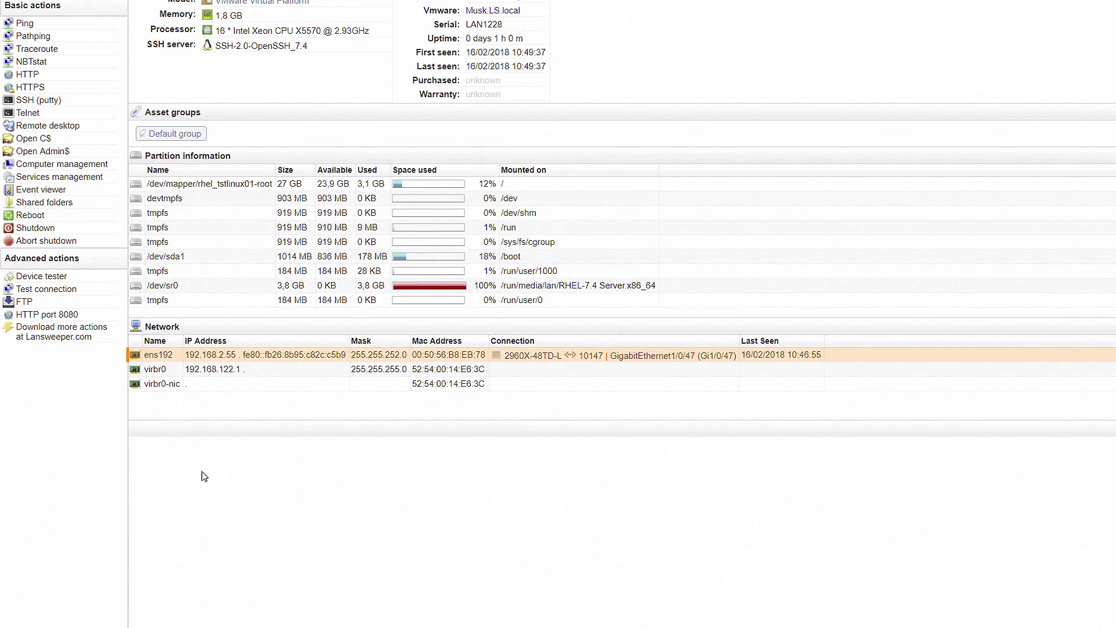
# Go to switch 2960X-48TD-L's page and open its connected printer NPIBE6B3C.
pyautogui.click(533, 359)
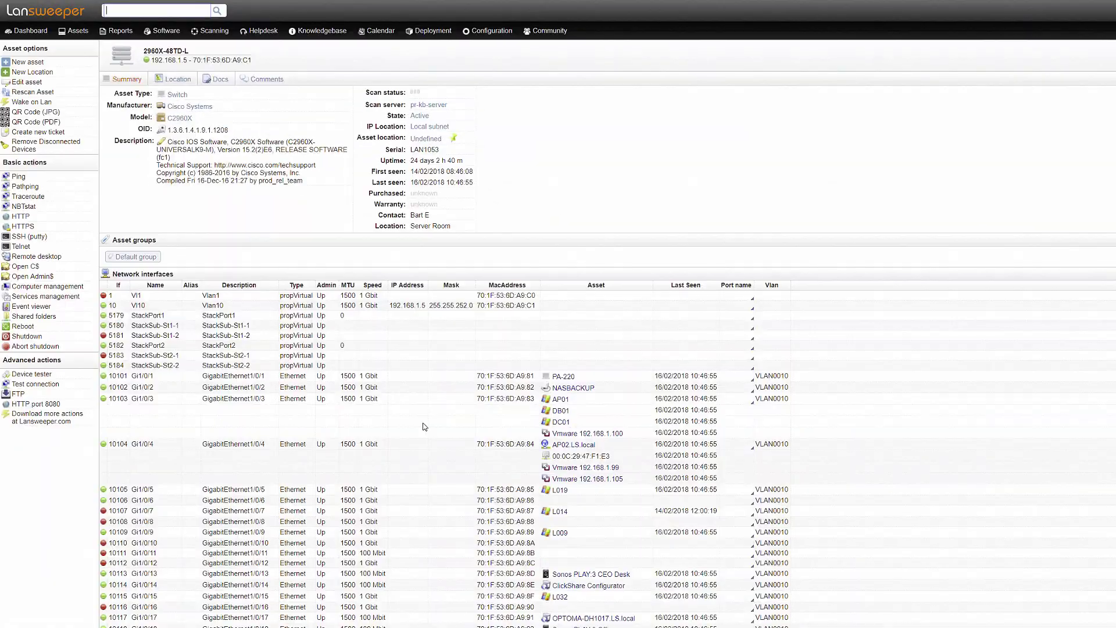
pyautogui.scroll(-15, 424, 429)
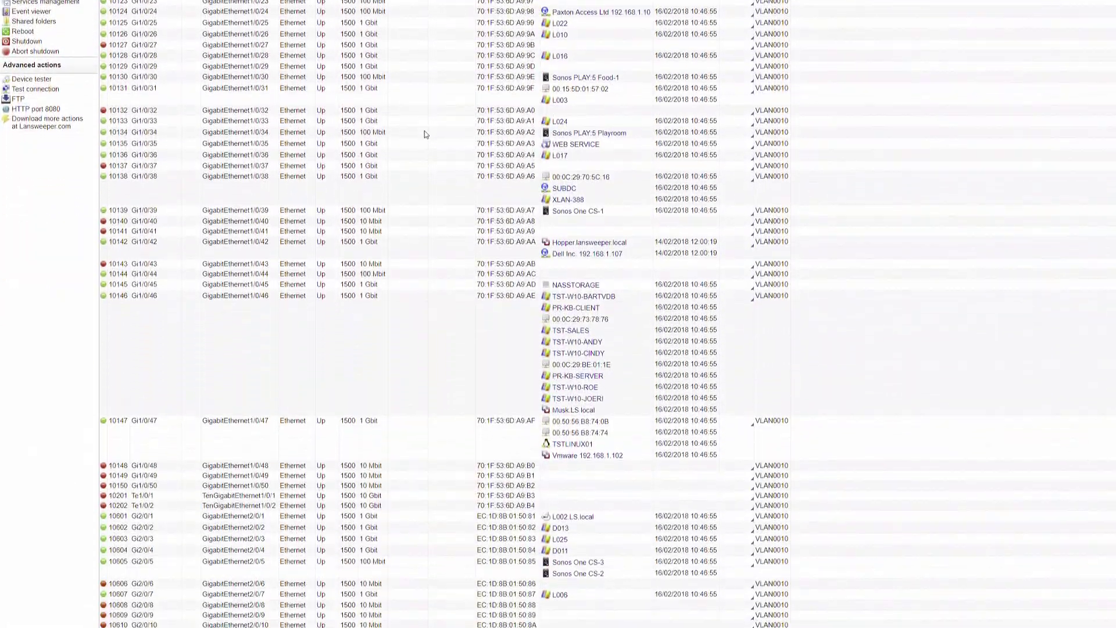
pyautogui.scroll(-4, 425, 127)
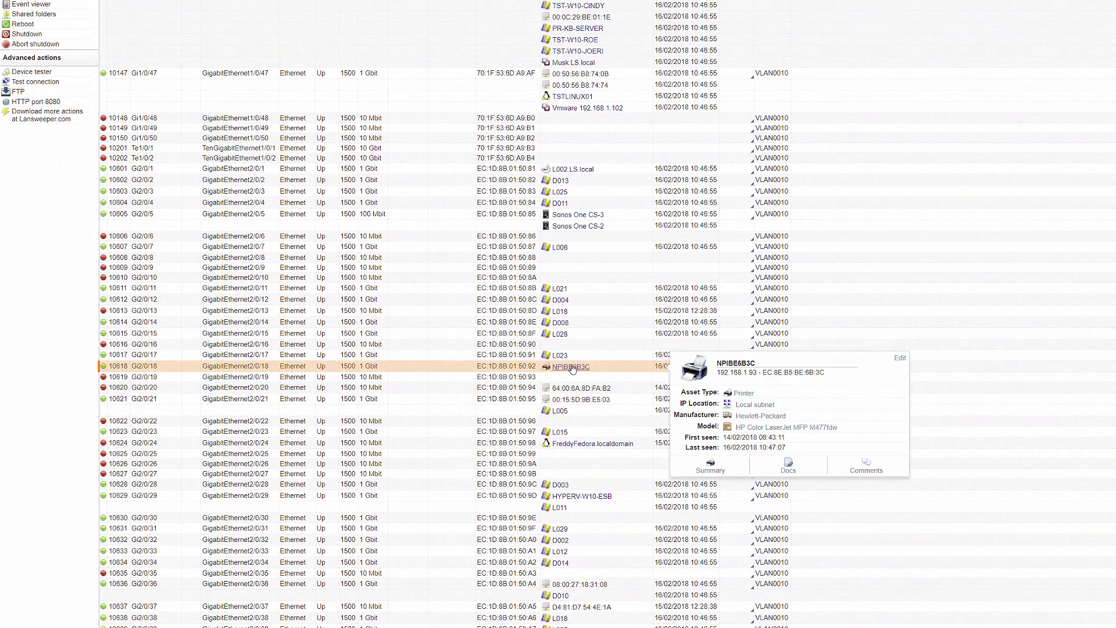
pyautogui.click(572, 368)
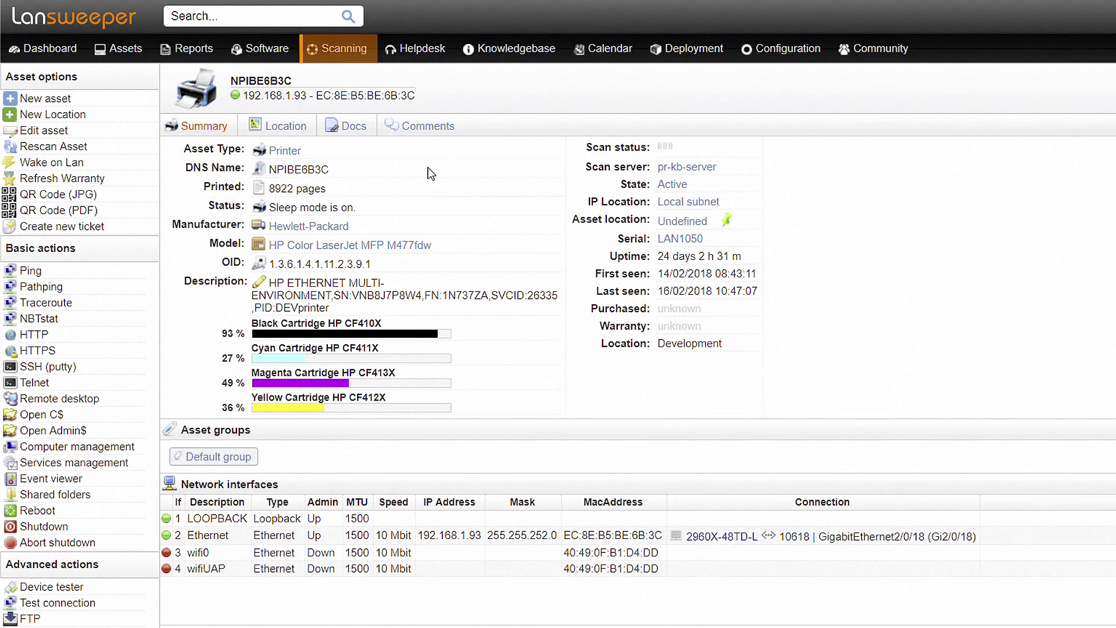
# Open the Scanning Targets page from the Scanning menu.
pyautogui.click(363, 51)
pyautogui.click(363, 51)
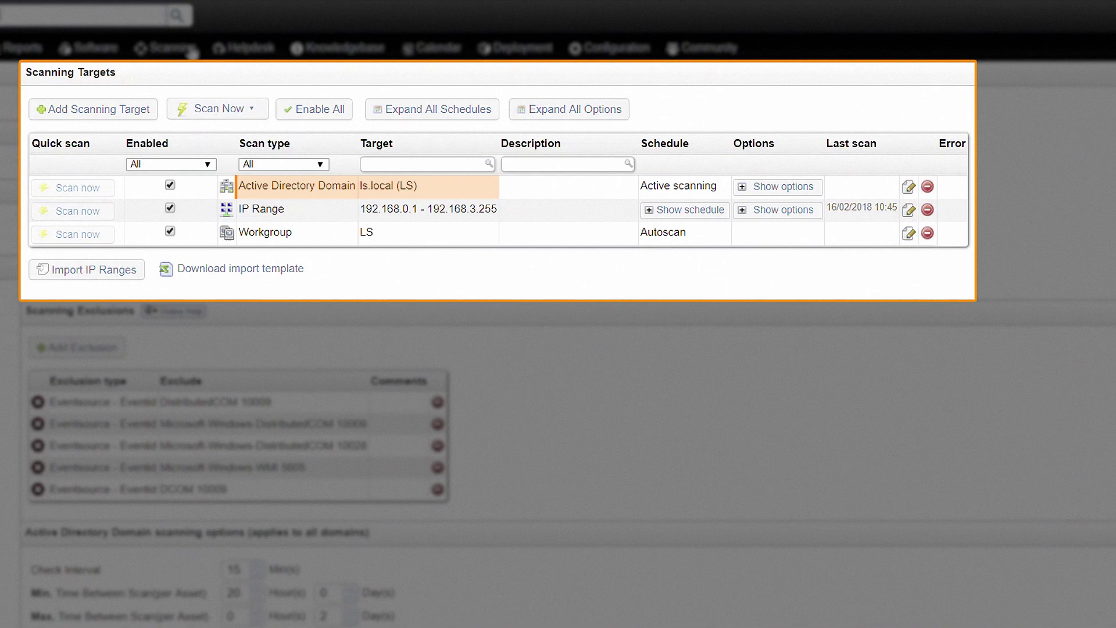
# Inspect the Active Directory target's options and toggle the IP Range target's scan schedule.
pyautogui.click(759, 189)
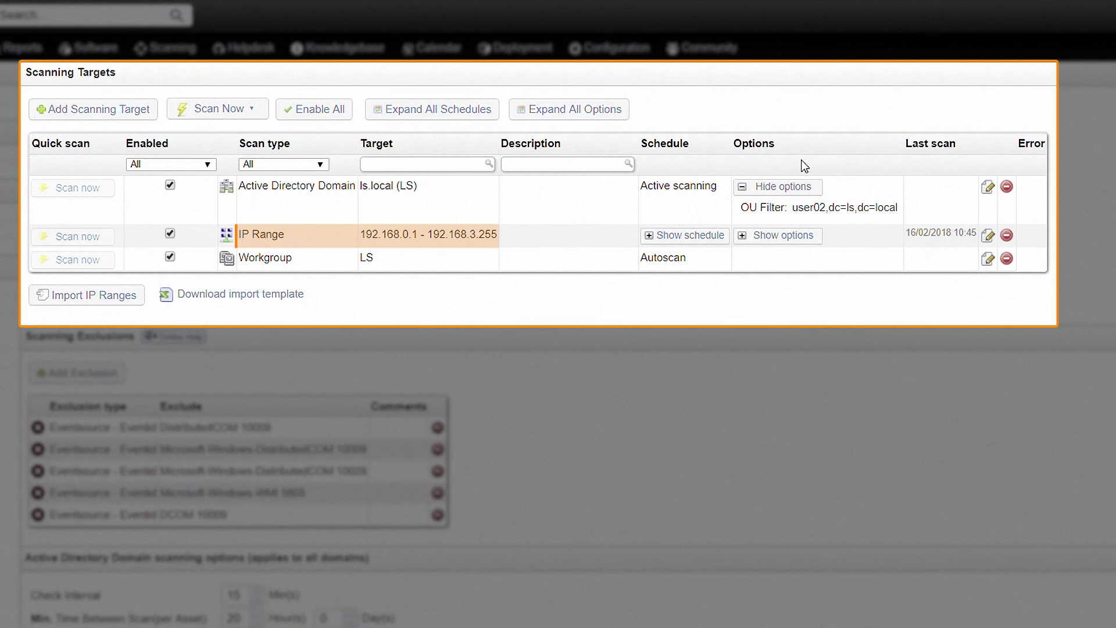
pyautogui.click(717, 236)
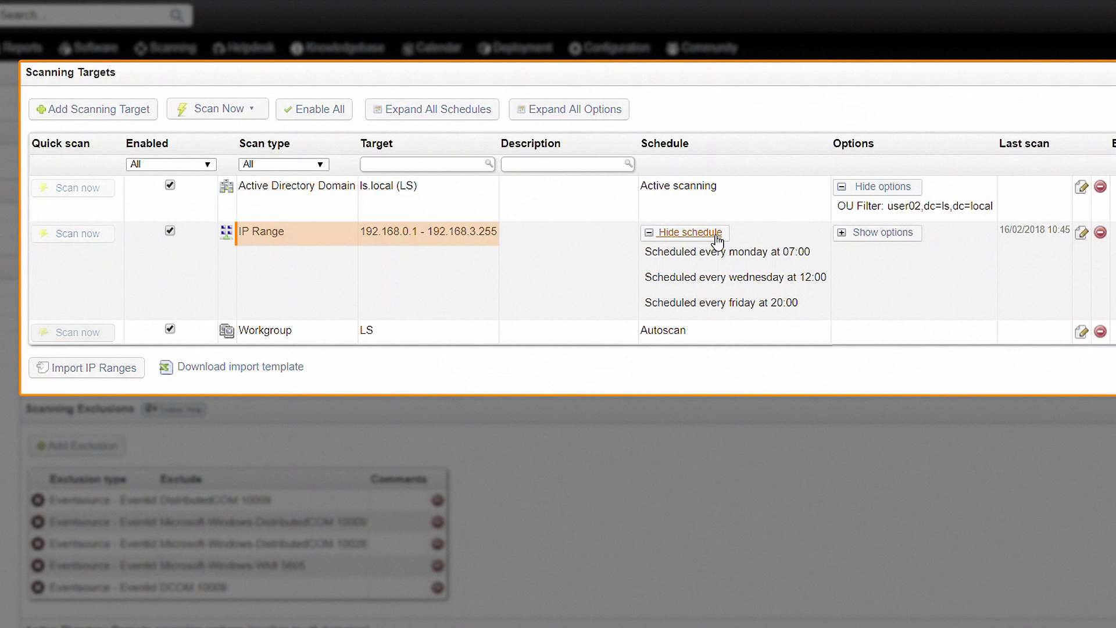
pyautogui.click(717, 235)
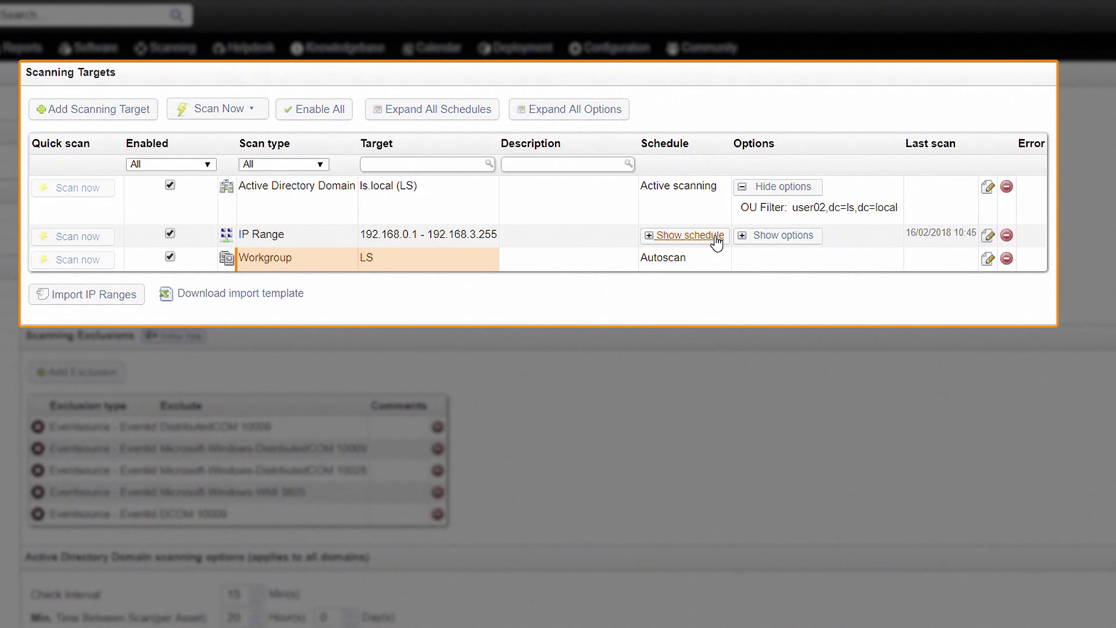
# Add a scanning target of type Asset Type set to Apple Mac.
pyautogui.click(87, 111)
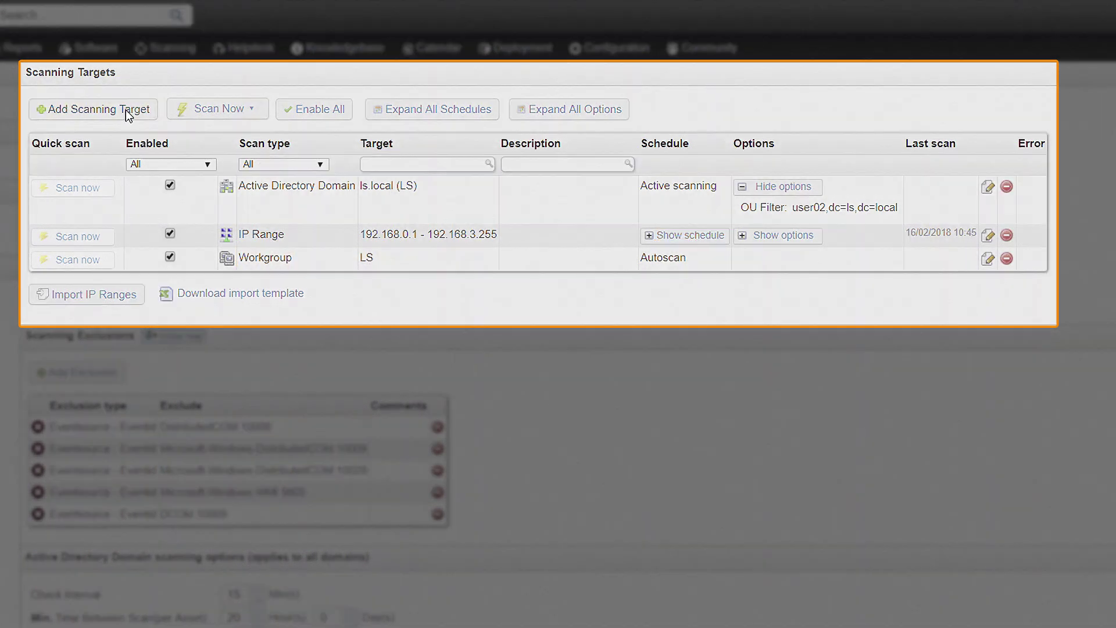
pyautogui.click(772, 272)
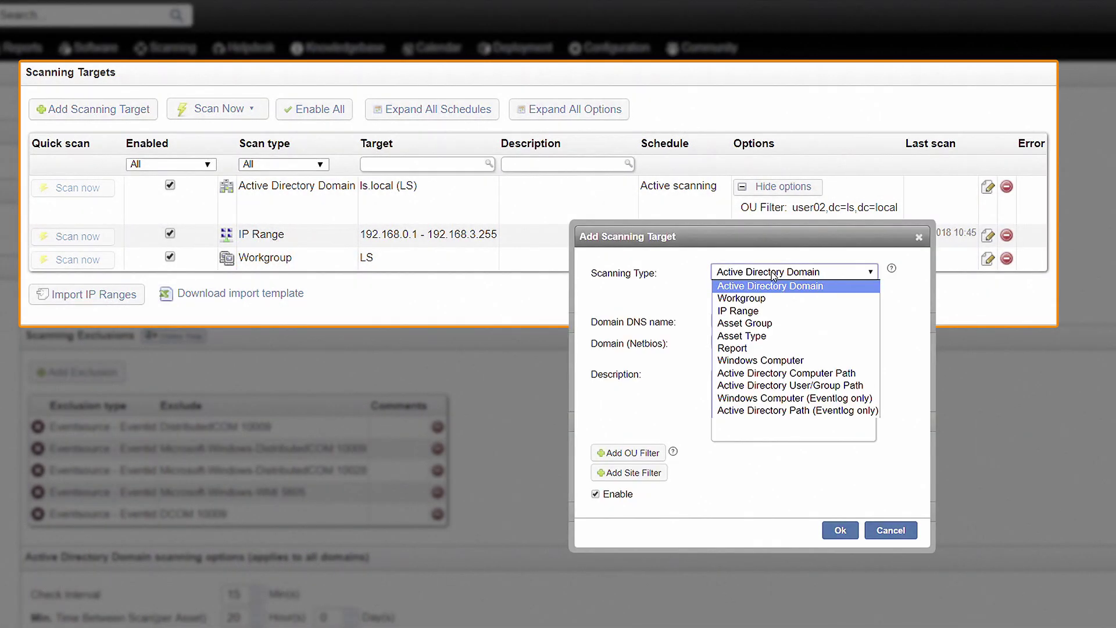
pyautogui.click(784, 335)
pyautogui.click(805, 215)
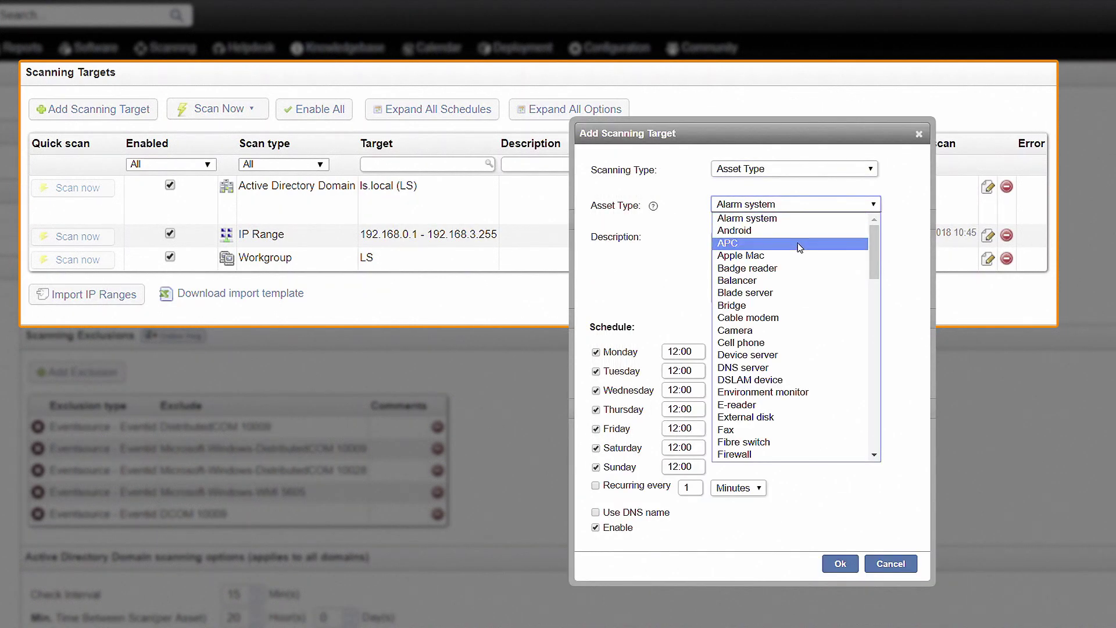
pyautogui.click(820, 262)
pyautogui.click(840, 563)
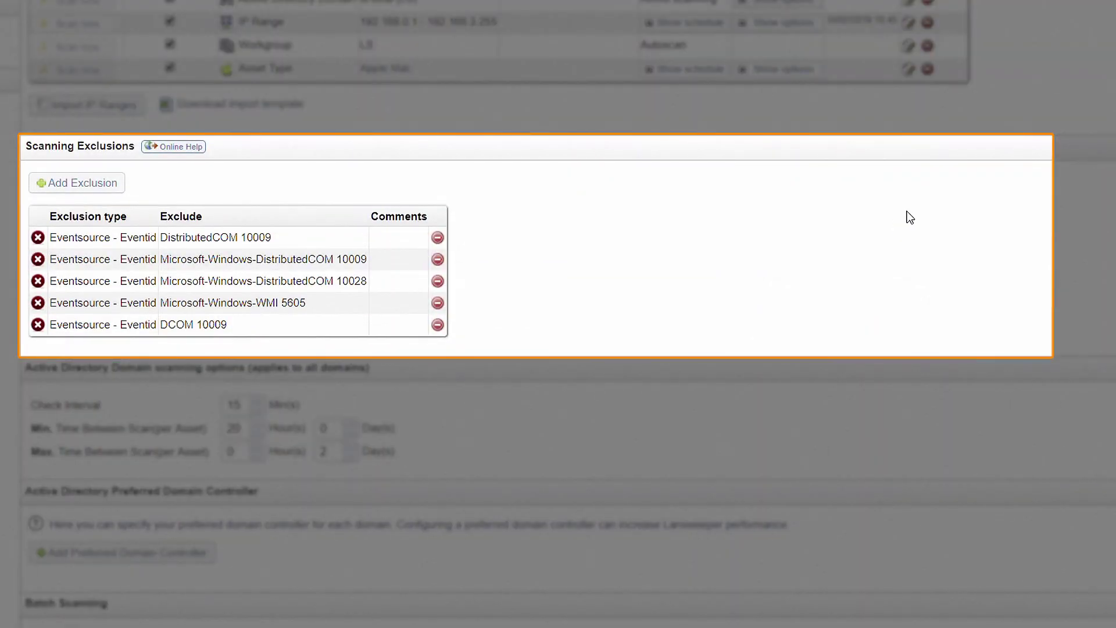
# Look at the Add Exclusion dialog, then set BATTERY's refresh interval to 60 days.
pyautogui.click(76, 183)
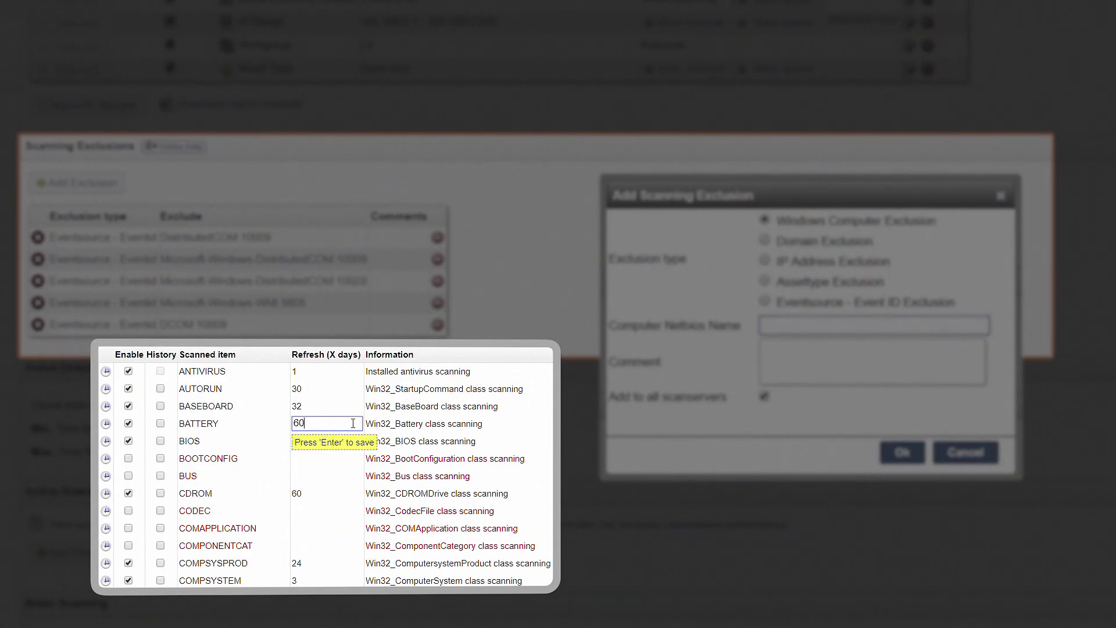
pyautogui.press('Return')
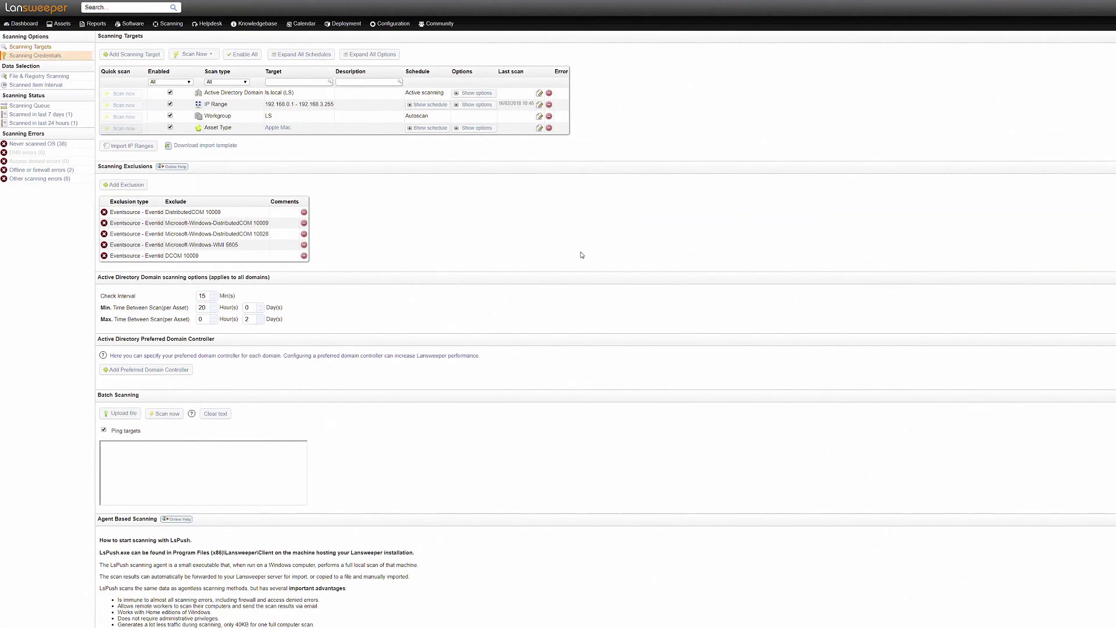
# Create an SSH scanning credential named 'Apple' with login 'admin' and its password.
pyautogui.click(52, 56)
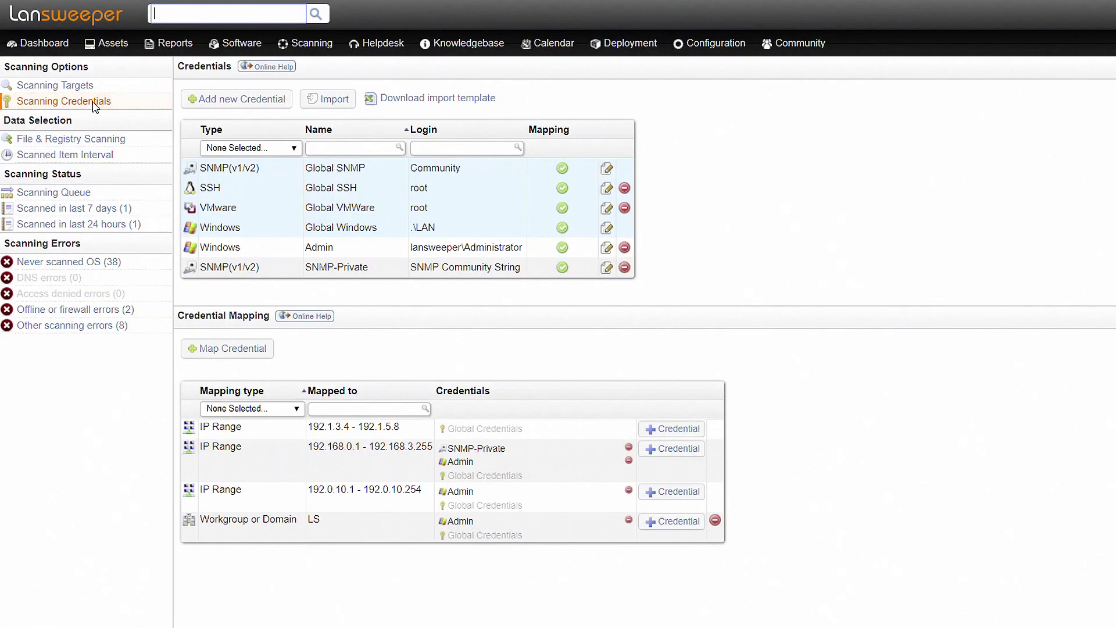
pyautogui.click(210, 98)
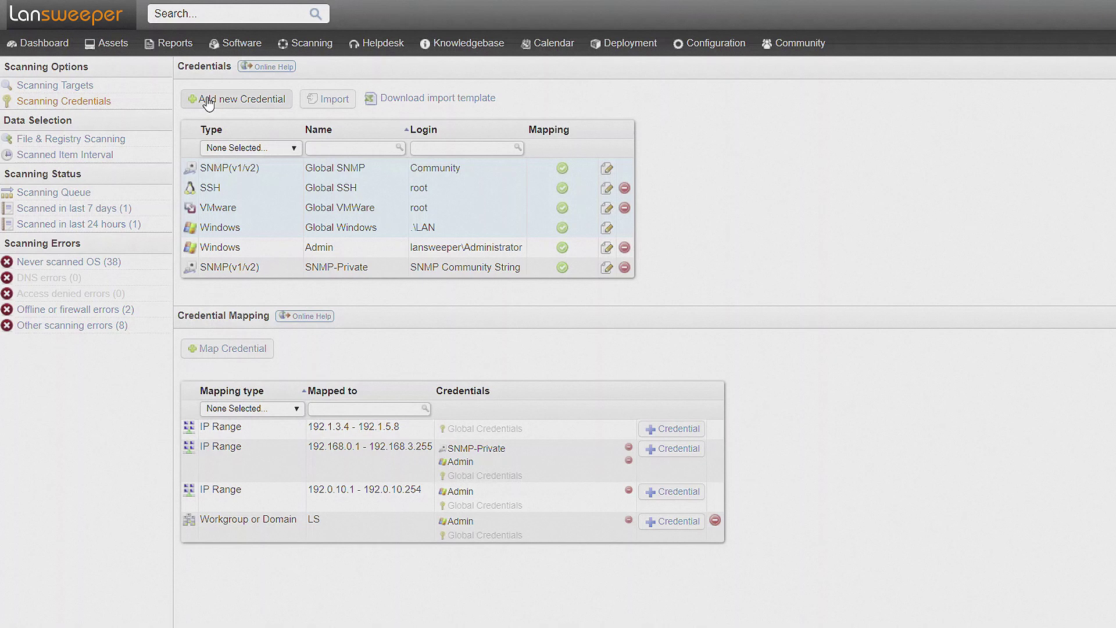
pyautogui.click(820, 277)
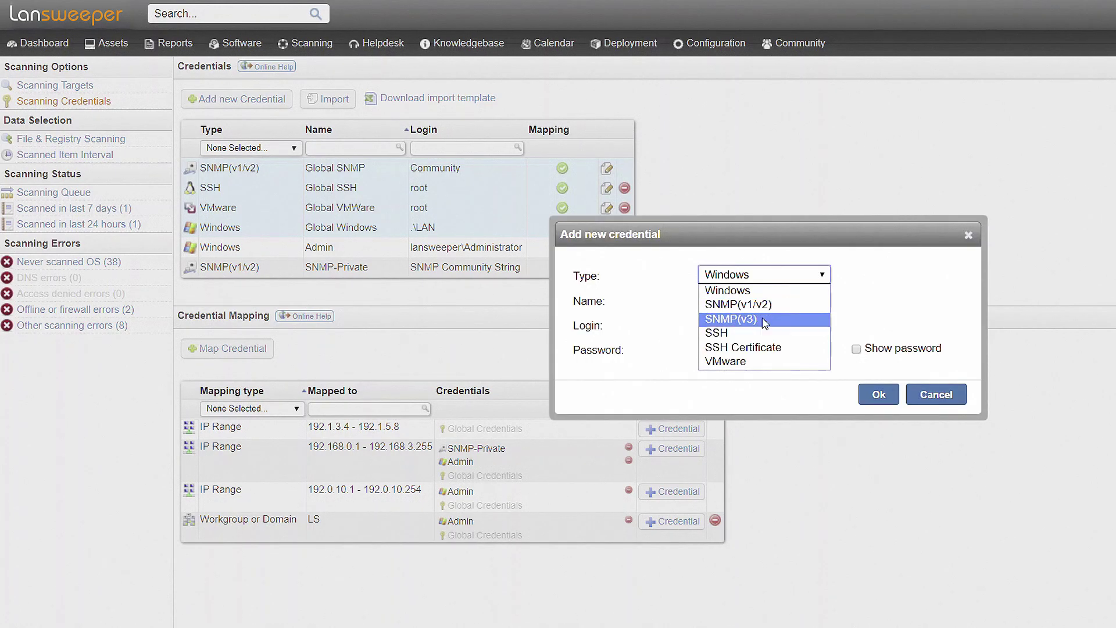
pyautogui.click(758, 332)
pyautogui.click(741, 302)
pyautogui.write('Apple')
pyautogui.press('Tab')
pyautogui.write('admin')
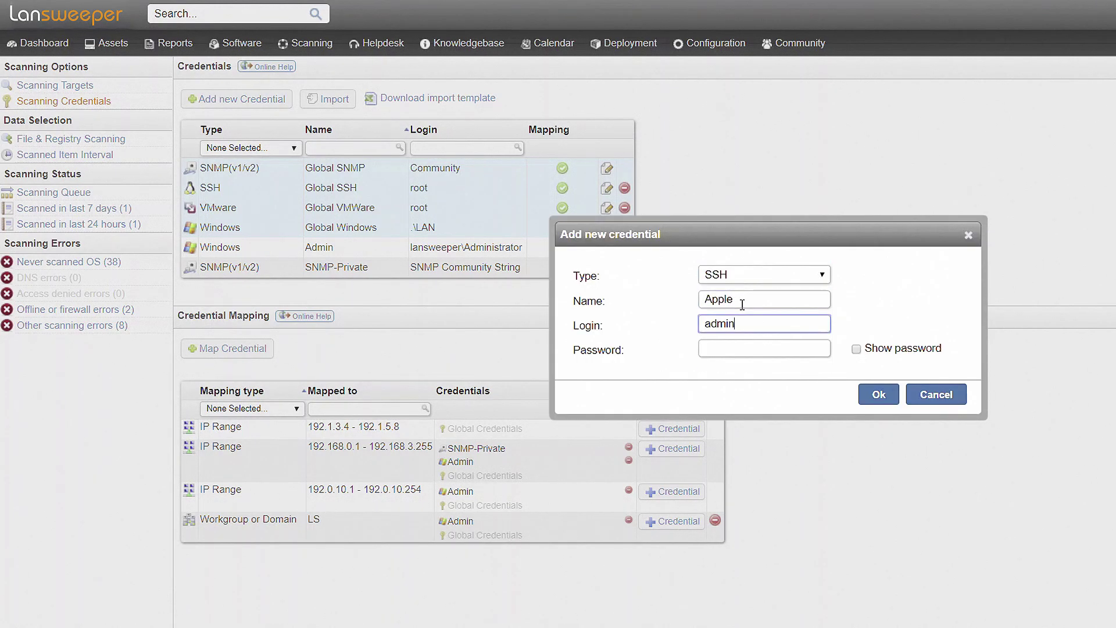
pyautogui.press('Tab')
pyautogui.write('******')
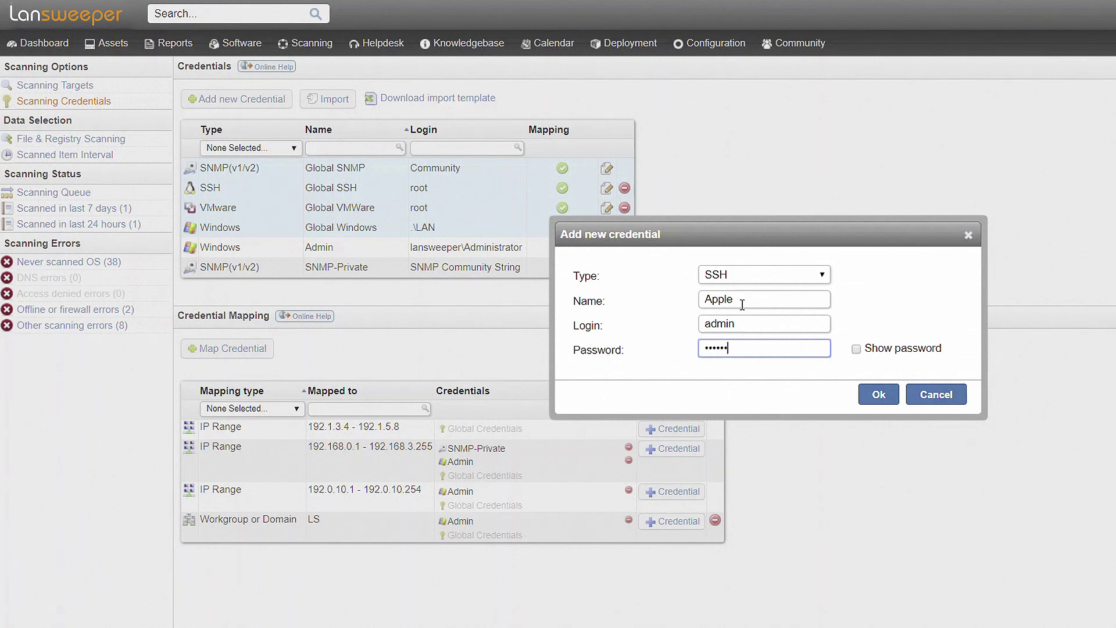
pyautogui.click(879, 394)
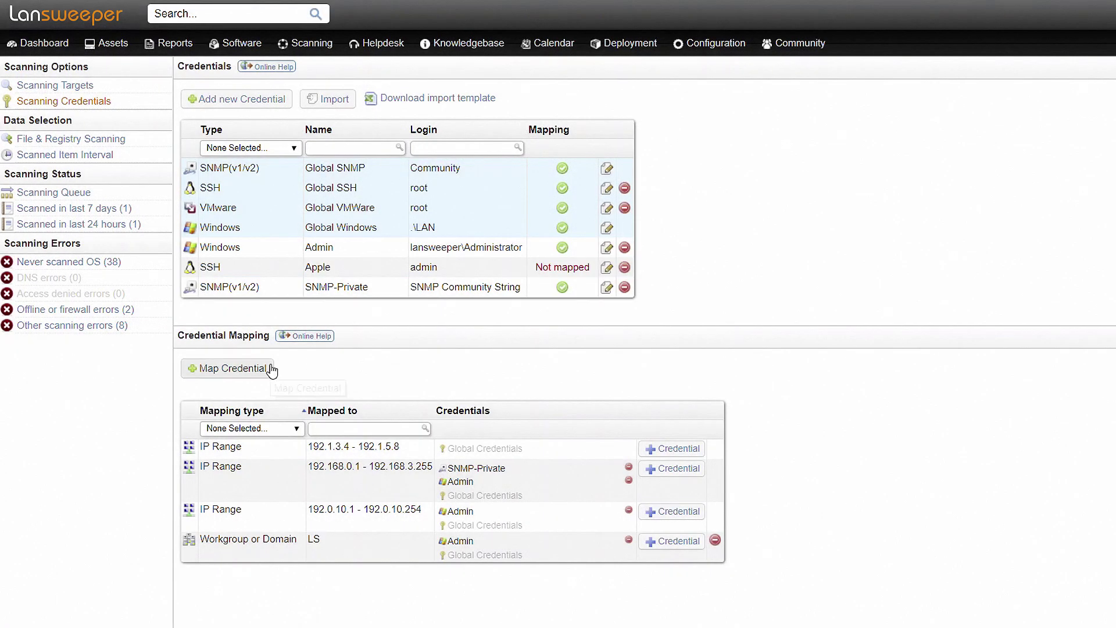
# Map the Apple credential to the IP range 192.0.10.1 - 192.0.10.254.
pyautogui.click(272, 368)
pyautogui.click(818, 223)
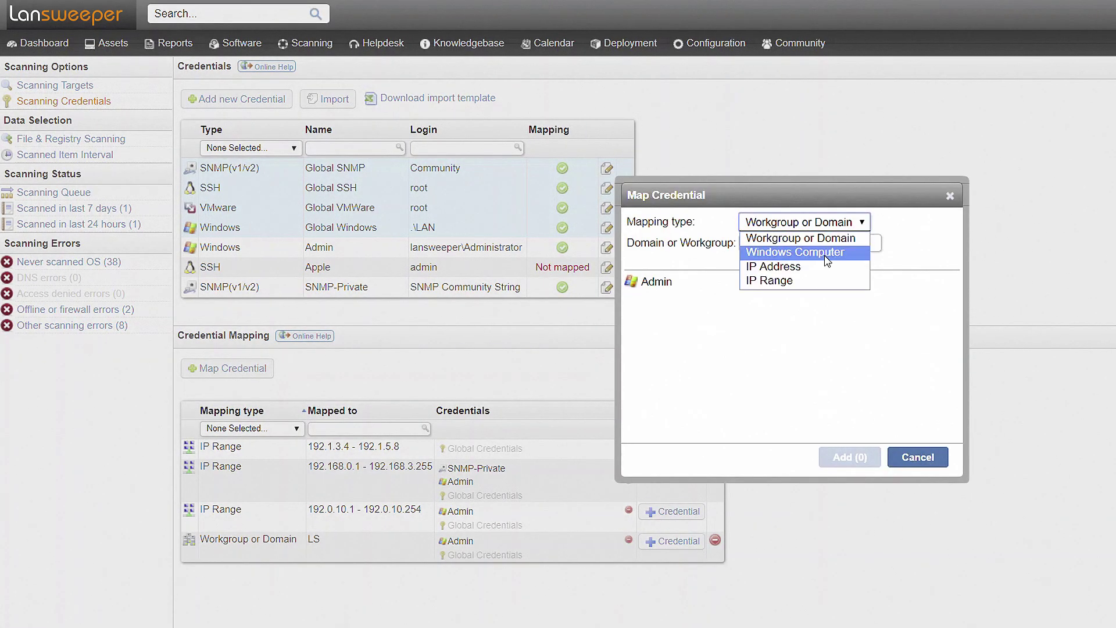
pyautogui.click(779, 280)
pyautogui.click(657, 315)
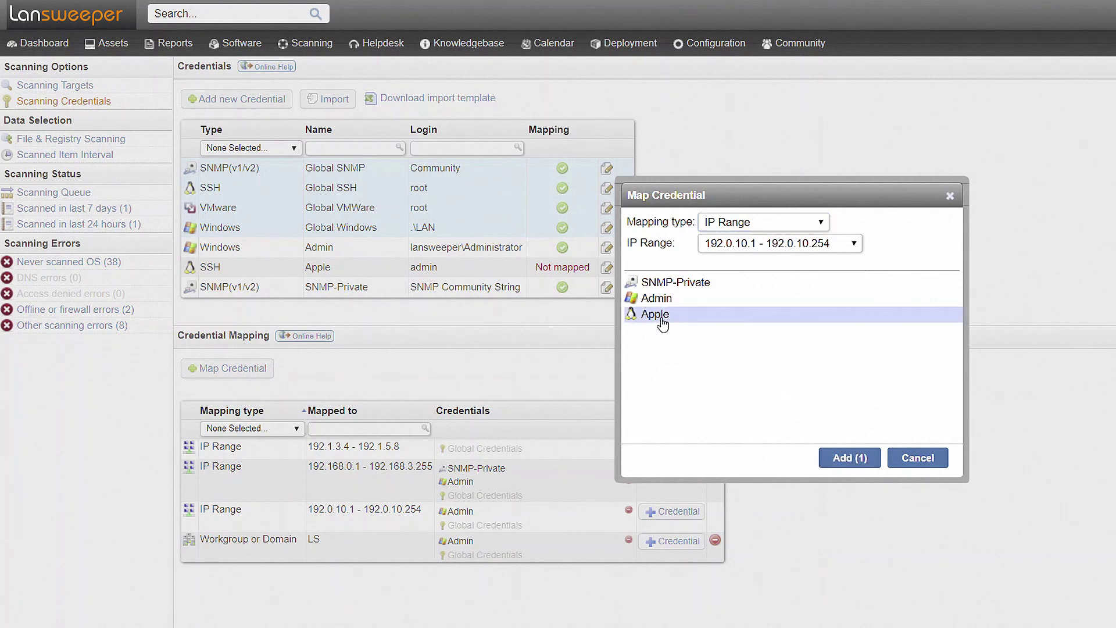
pyautogui.click(859, 457)
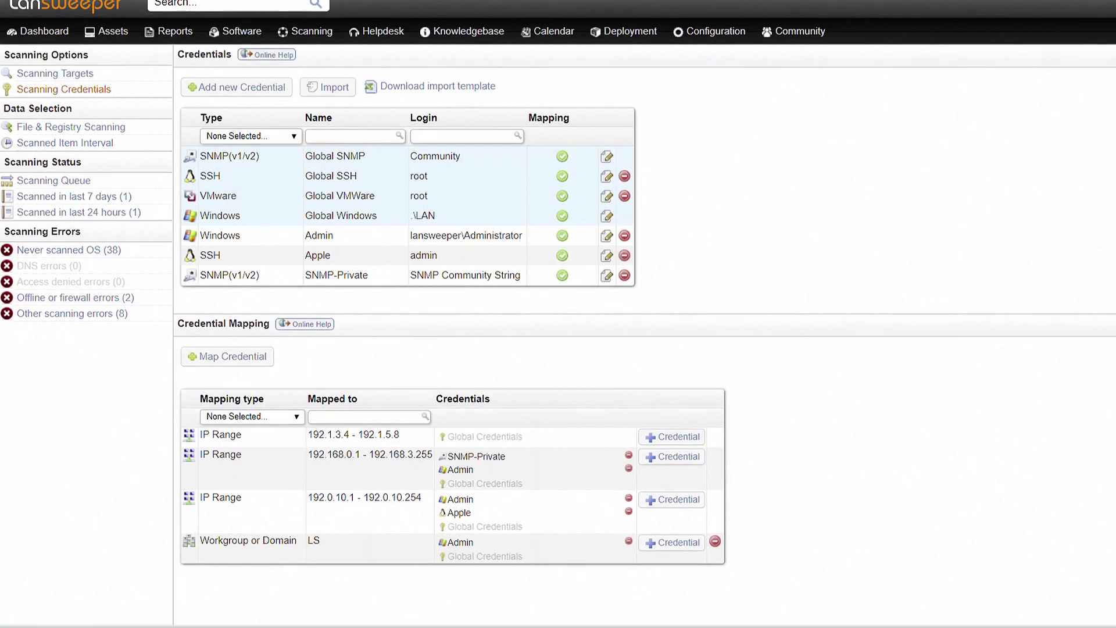